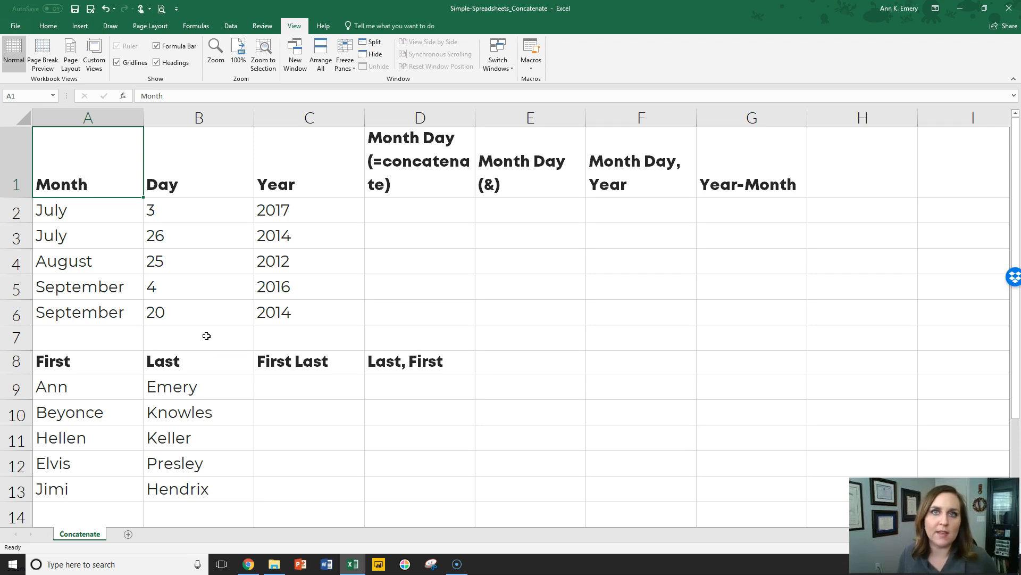
{"action": "scroll", "coordinate": [206, 291], "scroll_direction": "down", "scroll_amount": 3}
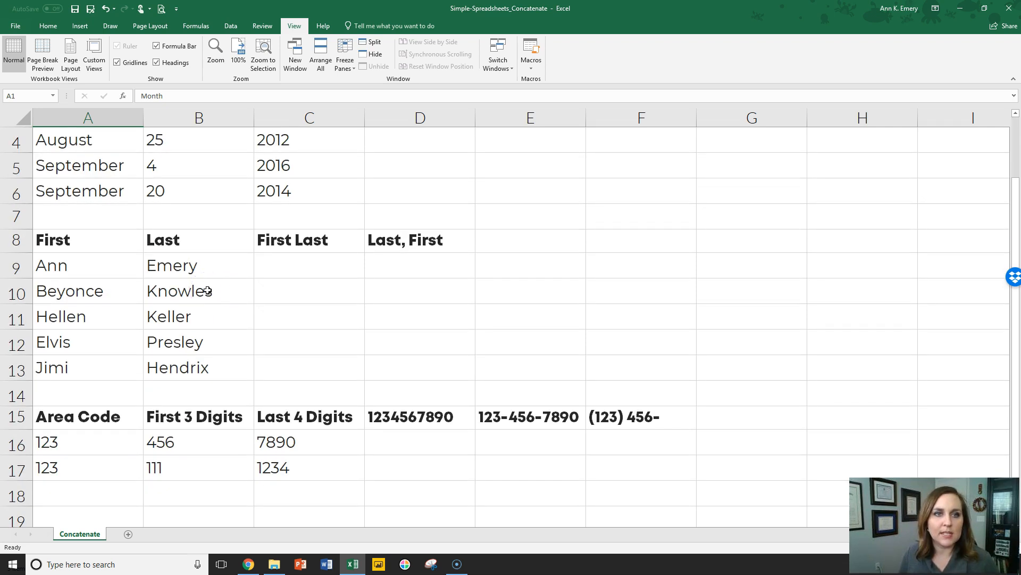
{"action": "scroll", "coordinate": [207, 291], "scroll_direction": "down", "scroll_amount": 3}
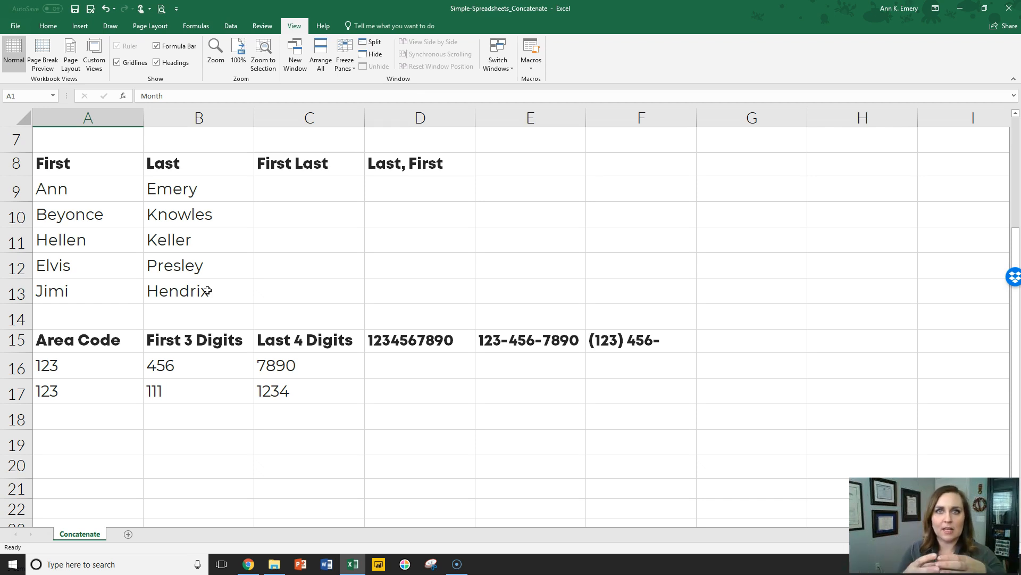
{"action": "scroll", "coordinate": [206, 290], "scroll_direction": "up", "scroll_amount": 3}
{"action": "scroll", "coordinate": [207, 291], "scroll_direction": "up", "scroll_amount": 3}
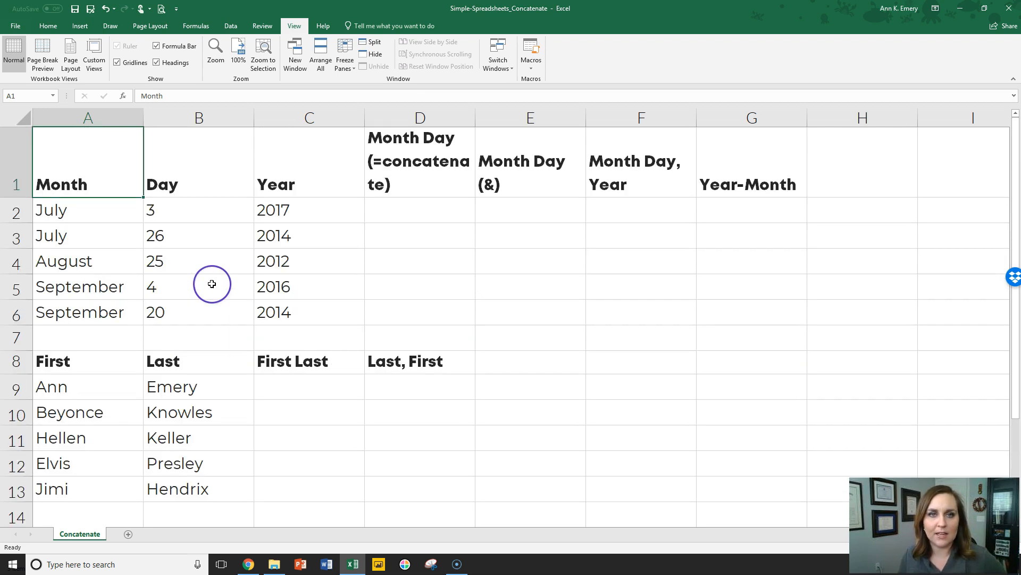
Enter =CONCATENATE(A2,B2) in D2, joining July and 3 into 'July3'.
{"action": "left_click", "coordinate": [385, 214]}
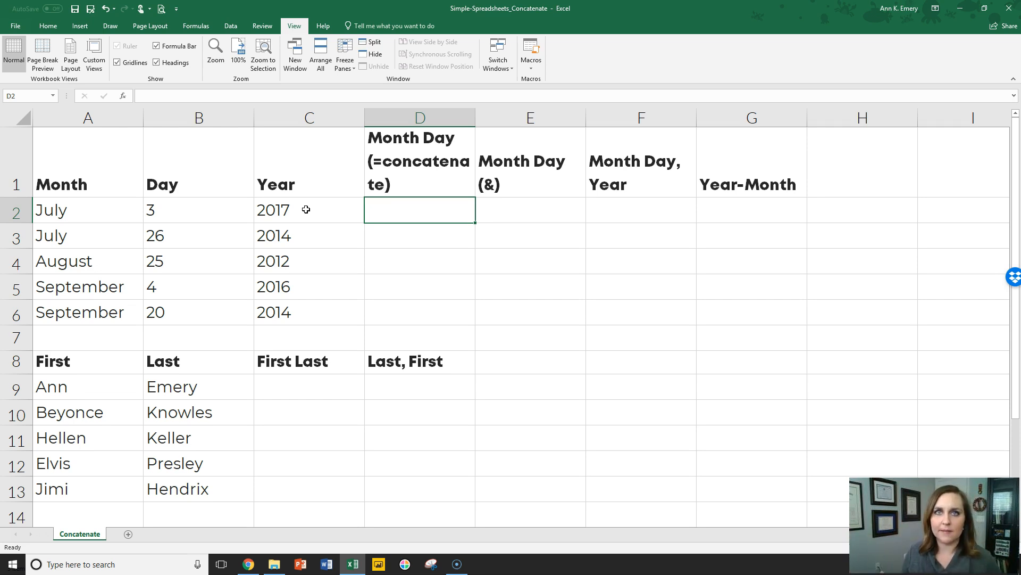
{"action": "type", "text": "="}
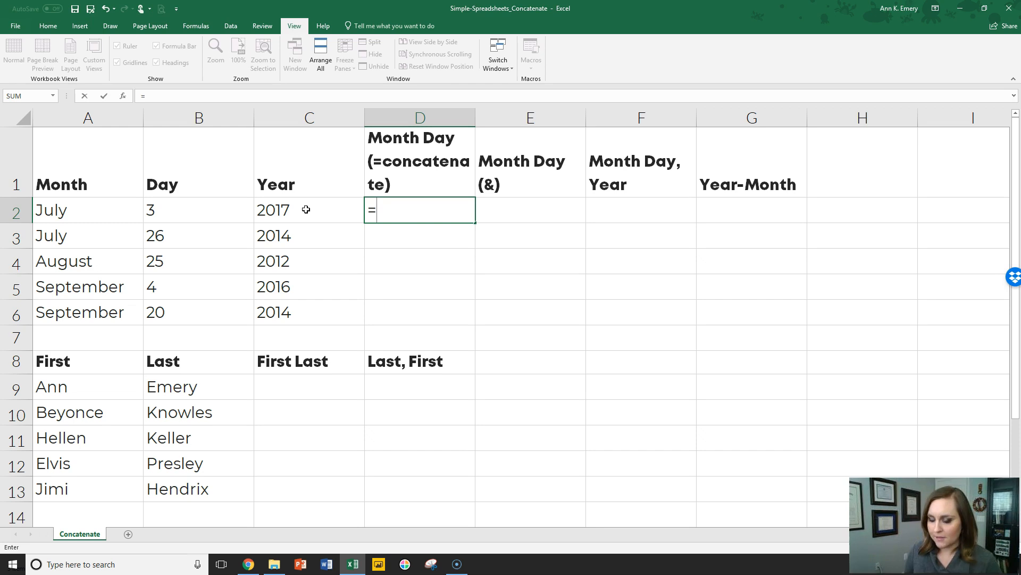
{"action": "type", "text": "co"}
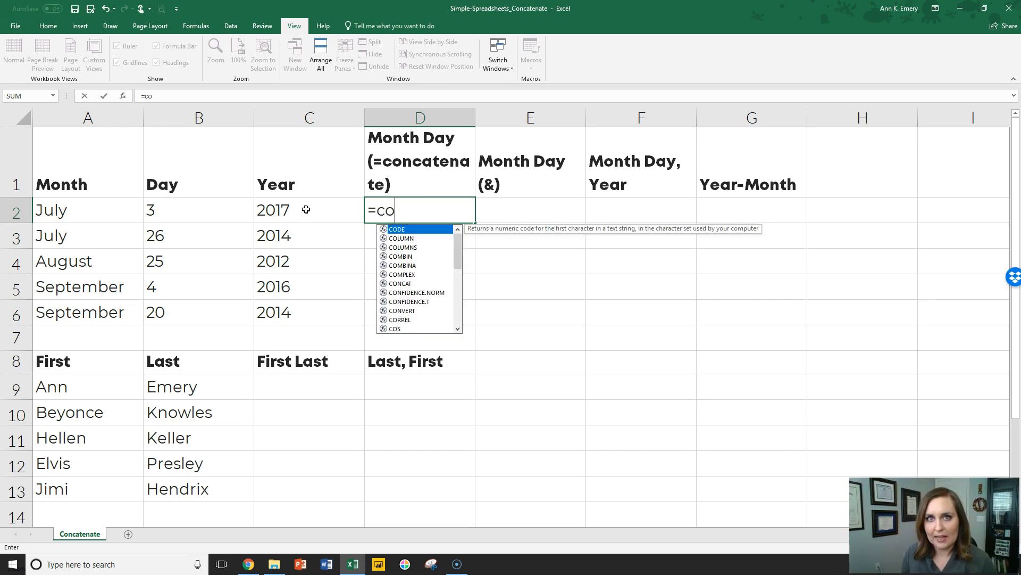
{"action": "type", "text": "n"}
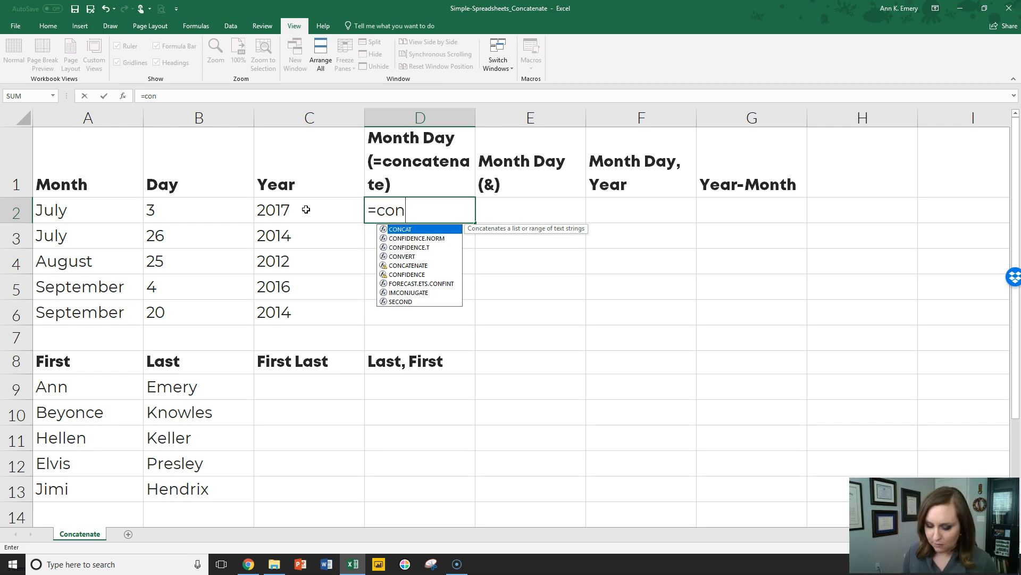
{"action": "type", "text": "cate"}
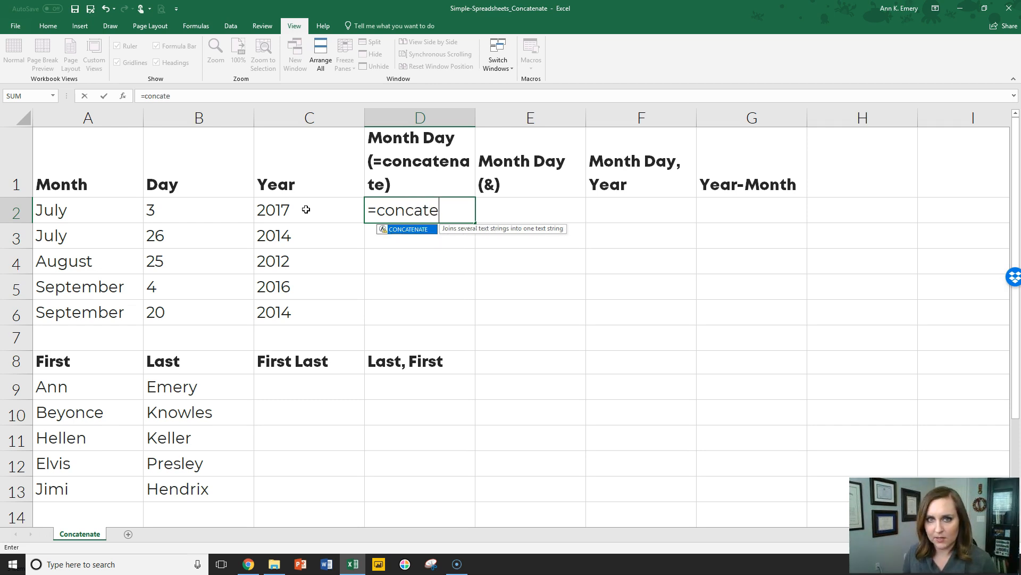
{"action": "type", "text": "nate"}
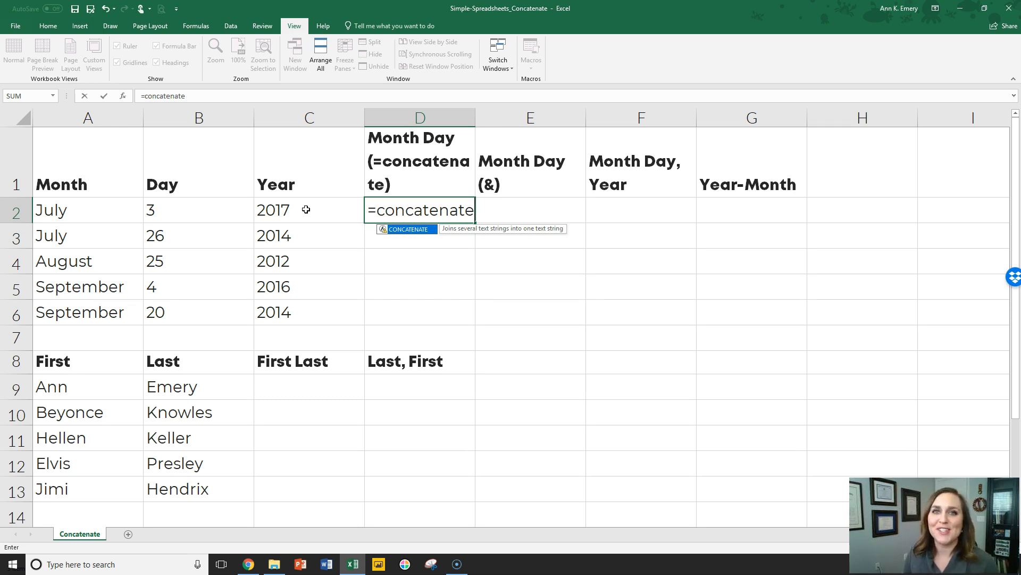
{"action": "type", "text": "("}
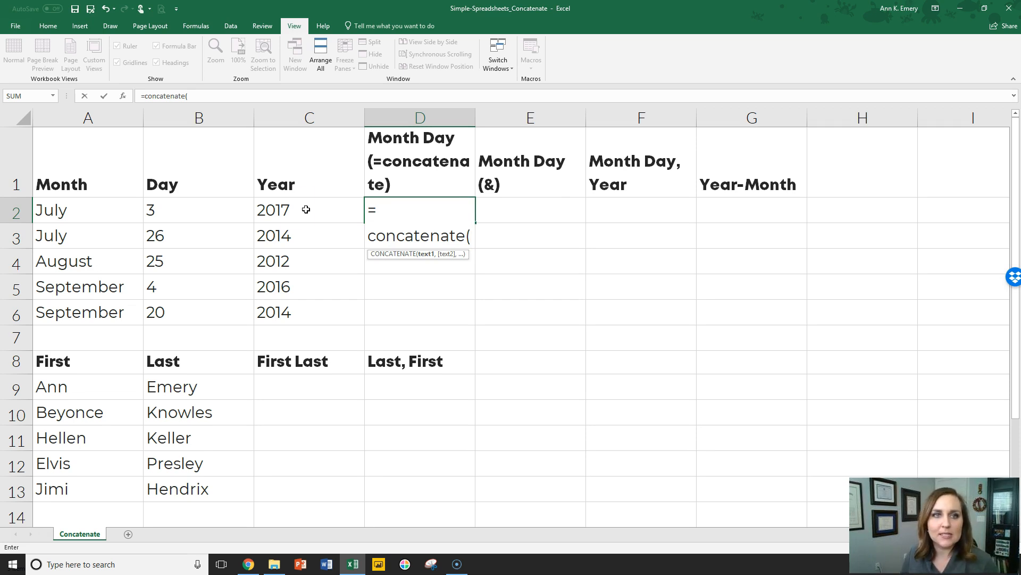
{"action": "left_click", "coordinate": [110, 209]}
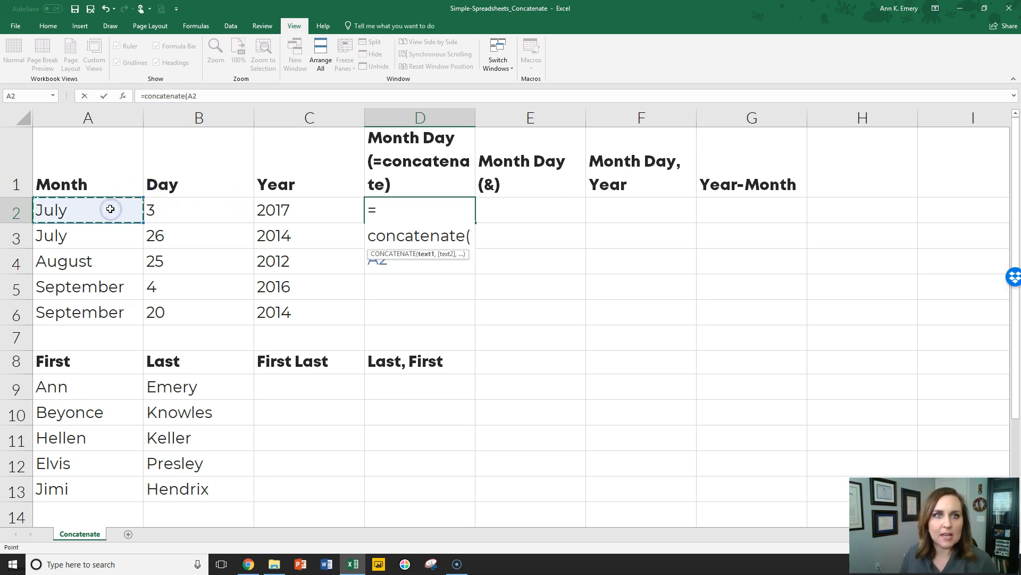
{"action": "type", "text": ","}
{"action": "left_click", "coordinate": [179, 216]}
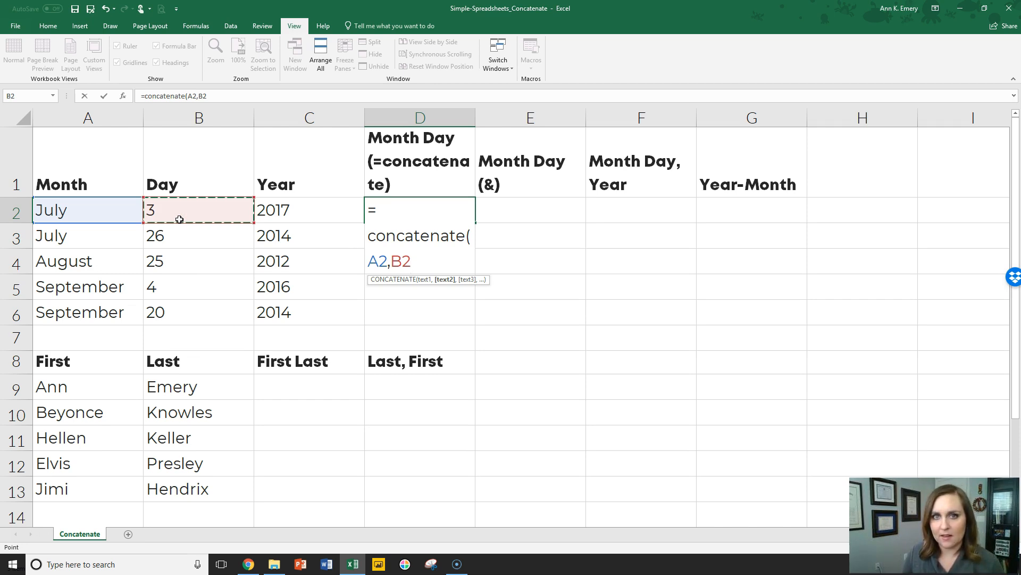
{"action": "type", "text": ")"}
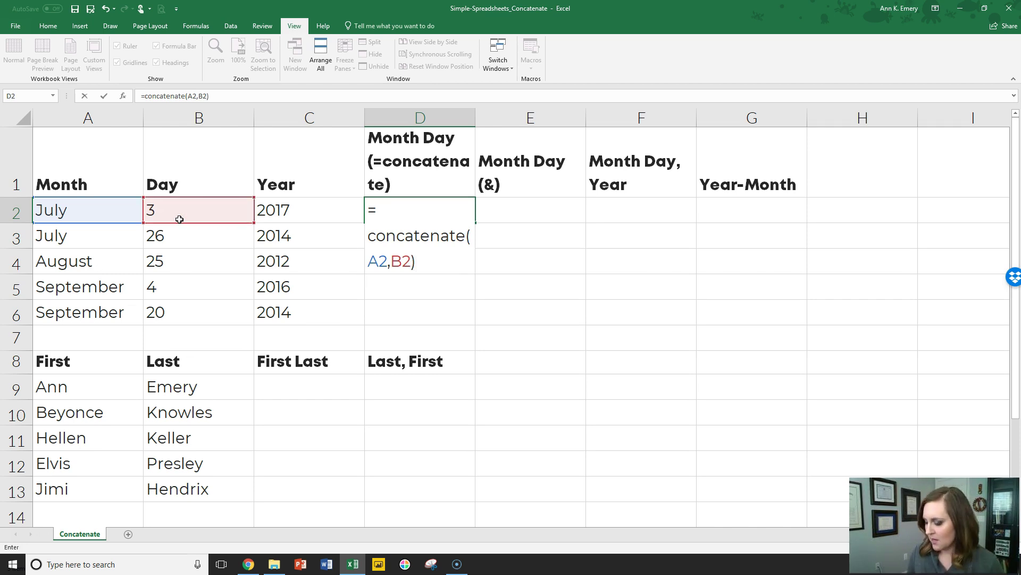
{"action": "key", "text": "Return"}
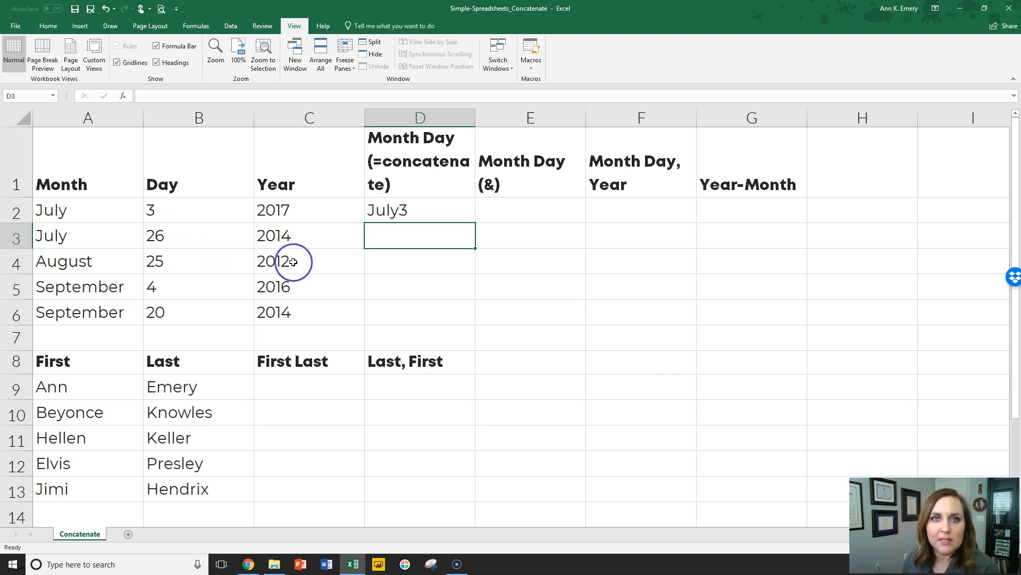
Revise D2 to =CONCATENATE(A2," ",B2) so it reads 'July 3'.
{"action": "double_click", "coordinate": [414, 210]}
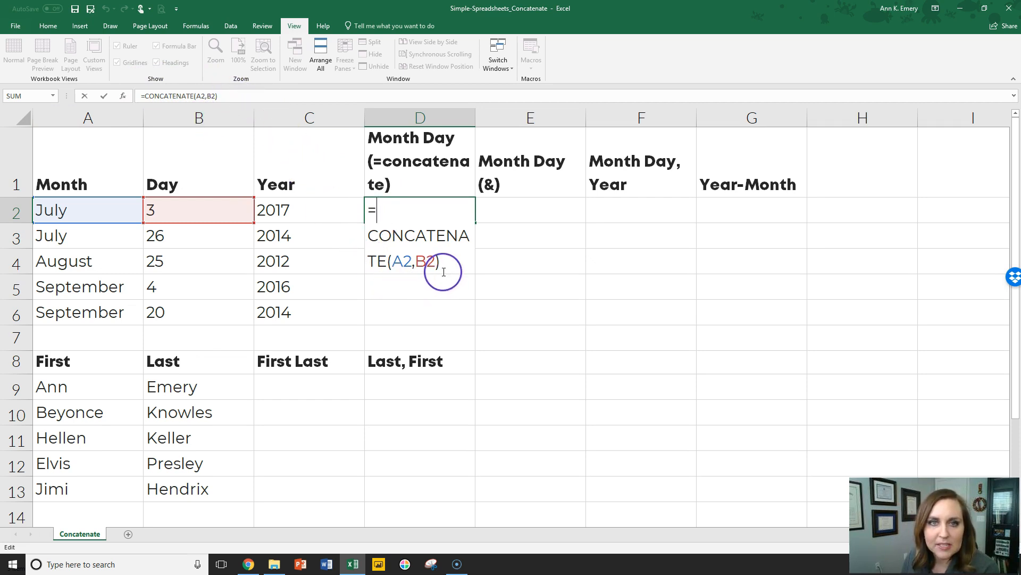
{"action": "left_click", "coordinate": [416, 262]}
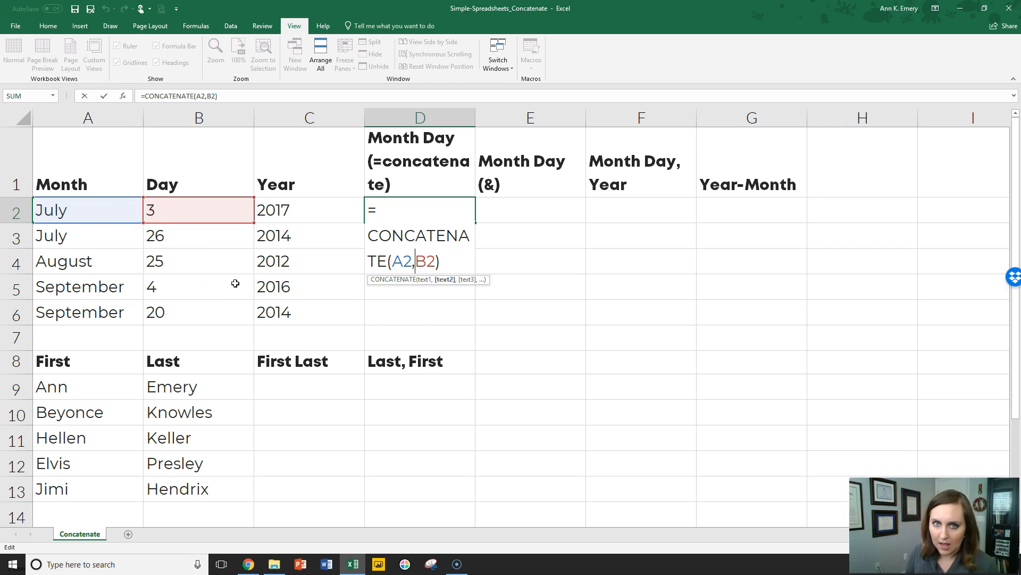
{"action": "type", "text": "\""}
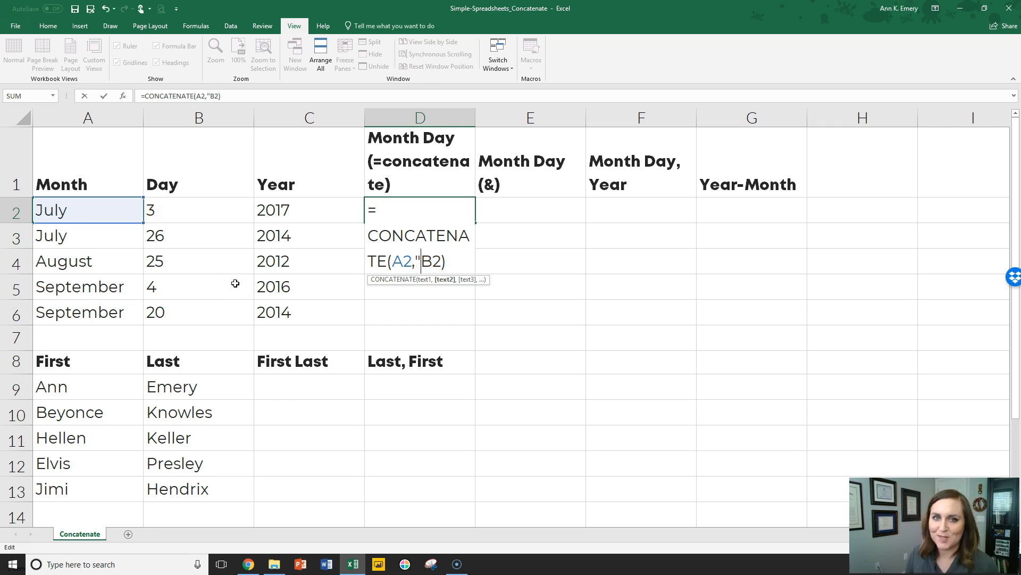
{"action": "type", "text": " \""}
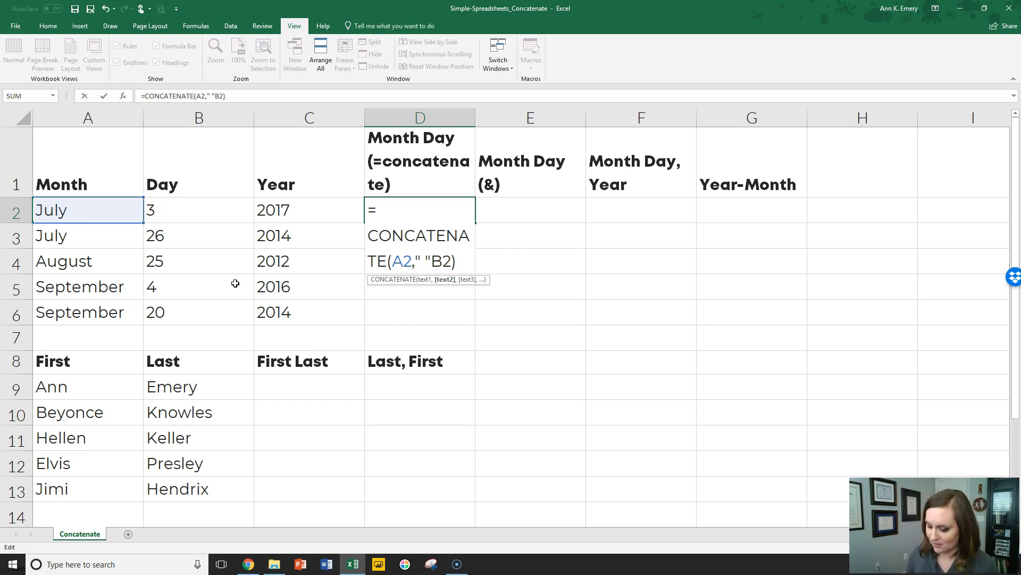
{"action": "type", "text": ","}
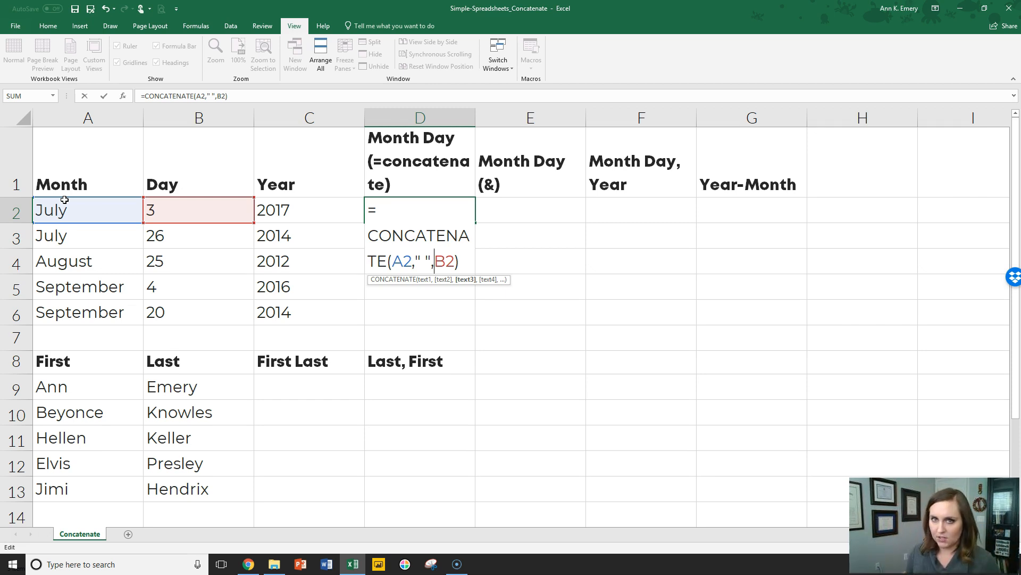
{"action": "key", "text": "Return"}
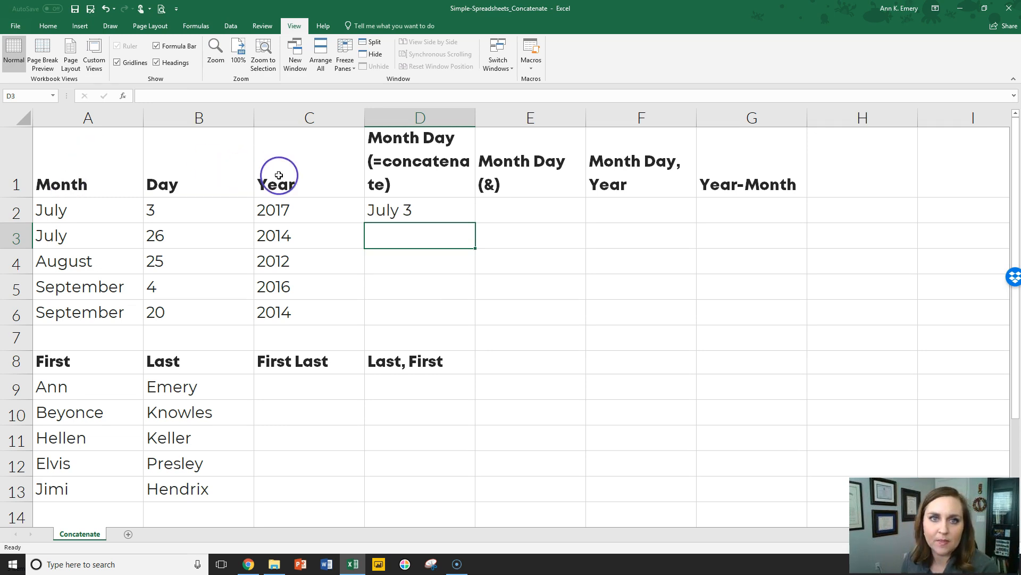
Copy the D2 formula down to D6 (July 3 through September 20) and widen column D to fit.
{"action": "left_click", "coordinate": [448, 211]}
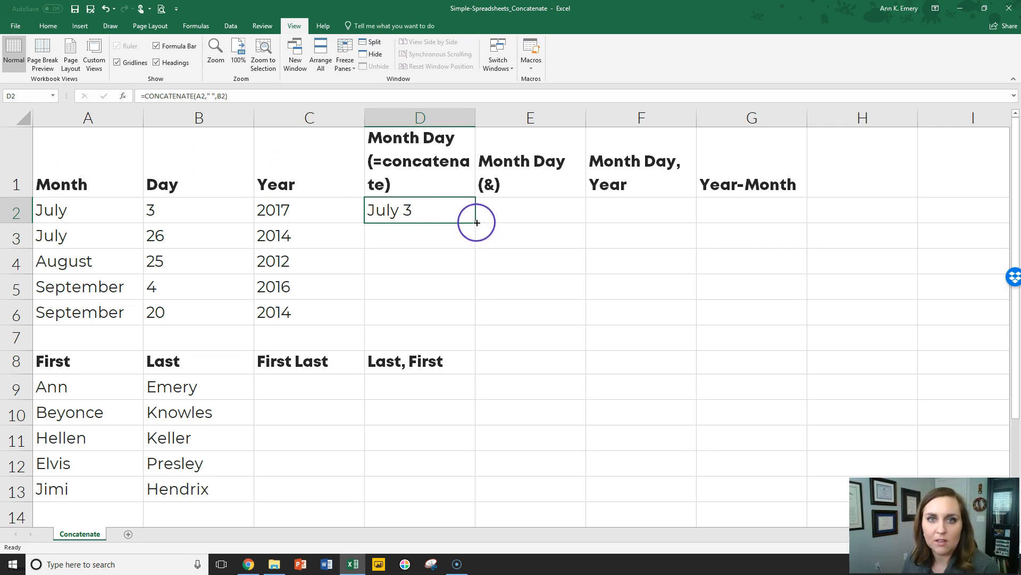
{"action": "double_click", "coordinate": [475, 225]}
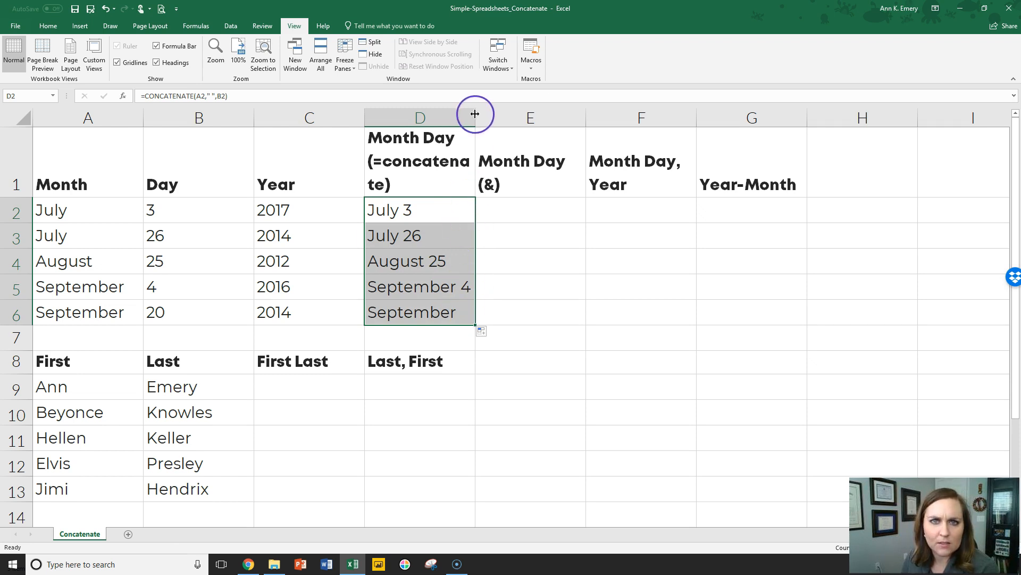
{"action": "left_click_drag", "start_coordinate": [477, 118], "coordinate": [491, 116]}
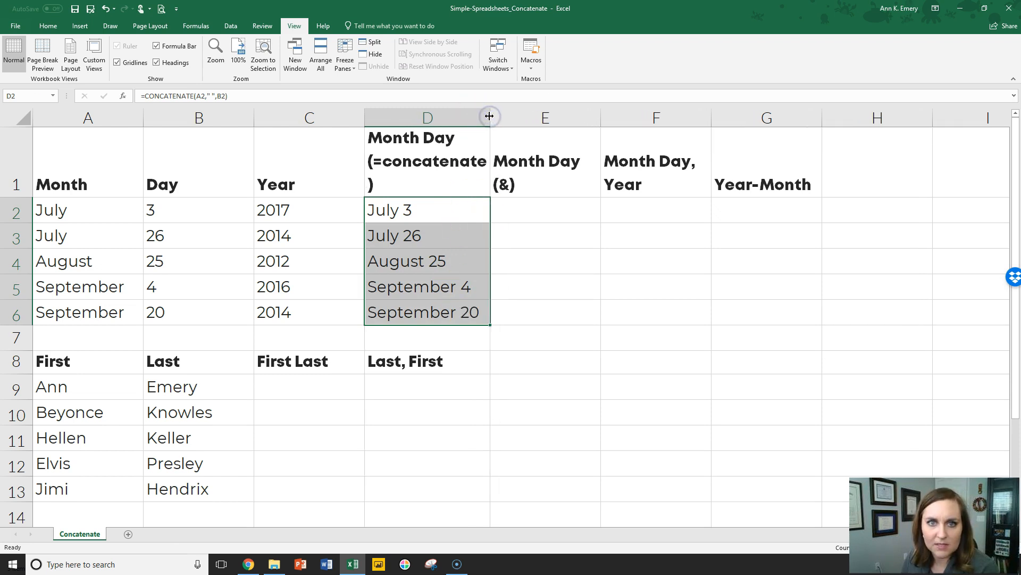
{"action": "left_click", "coordinate": [539, 221]}
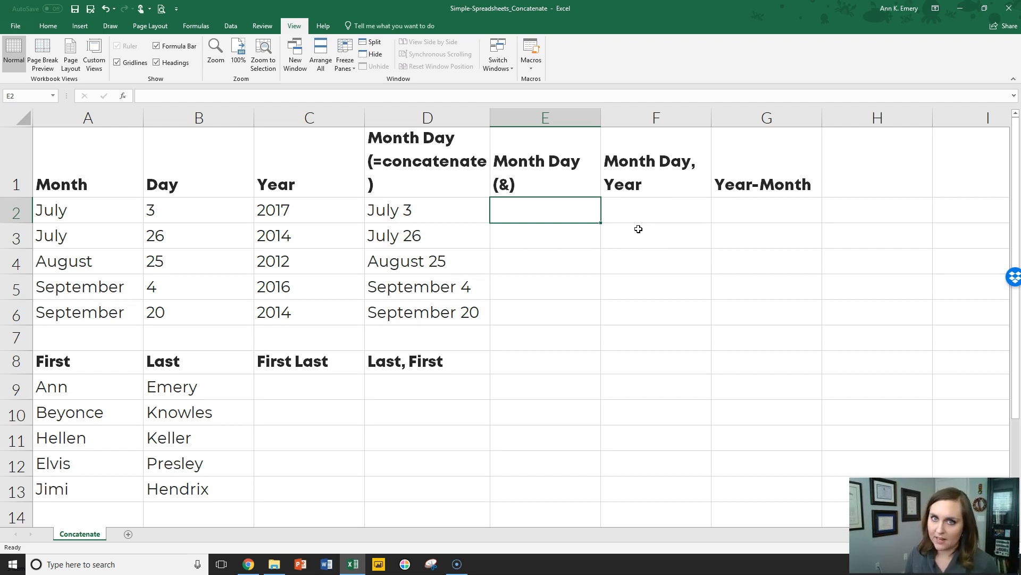
{"action": "type", "text": "="}
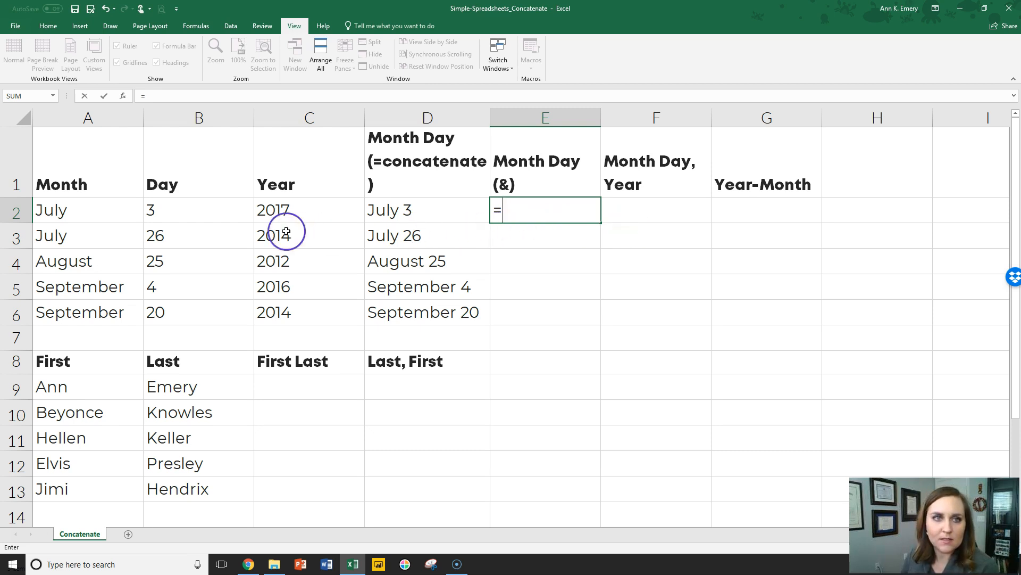
Enter =A2&B2 in E2, giving 'July3' with no space.
{"action": "left_click", "coordinate": [114, 212]}
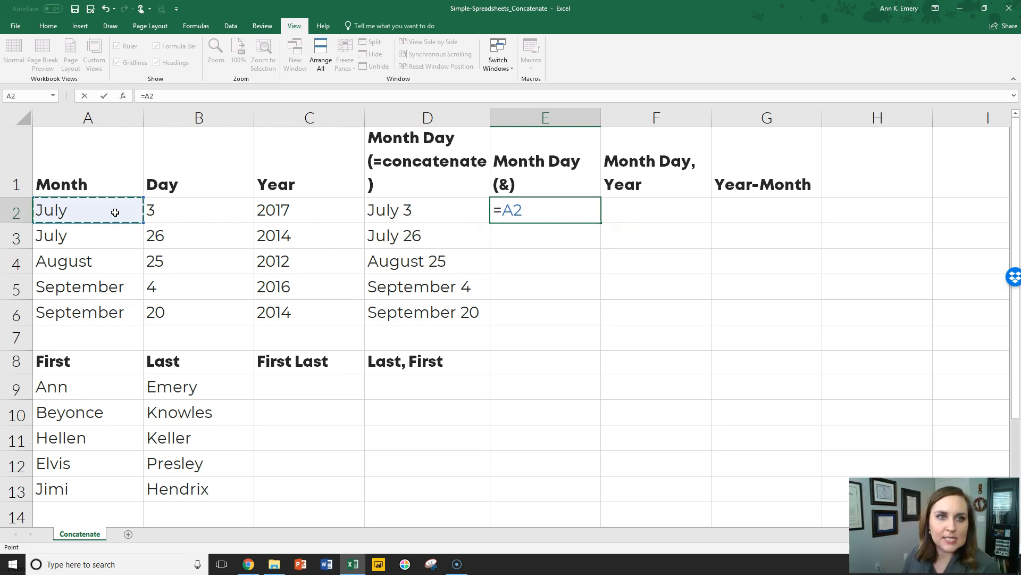
{"action": "type", "text": "&"}
{"action": "left_click", "coordinate": [175, 211]}
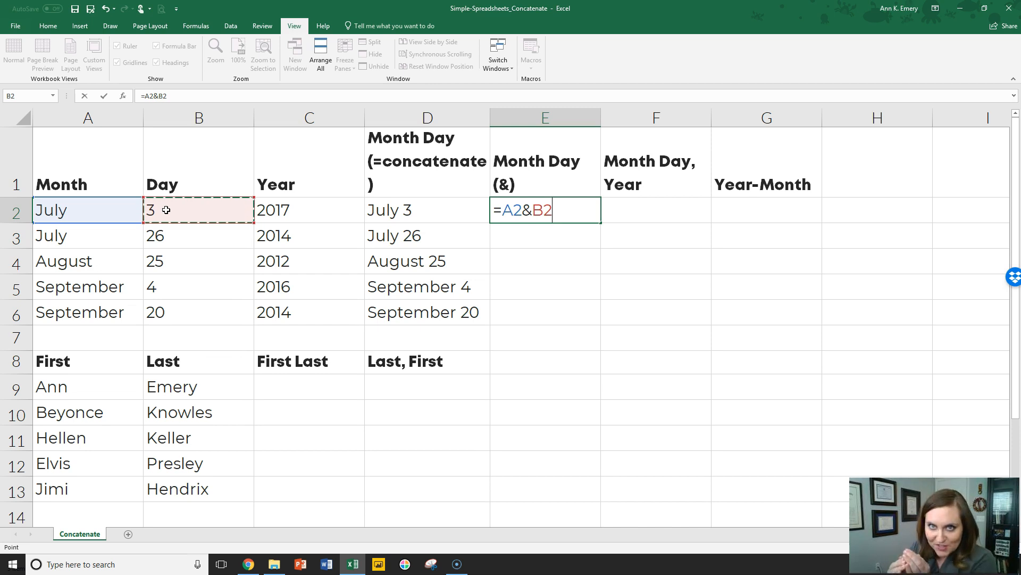
{"action": "key", "text": "Return"}
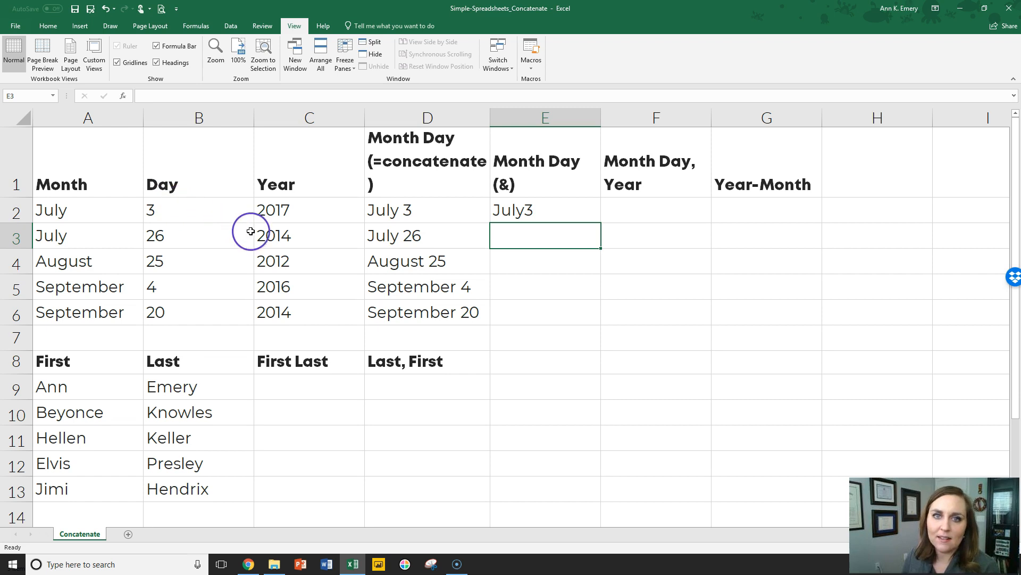
Revise E2 to =A2&" "&B2 so it shows 'July 3'.
{"action": "double_click", "coordinate": [545, 211]}
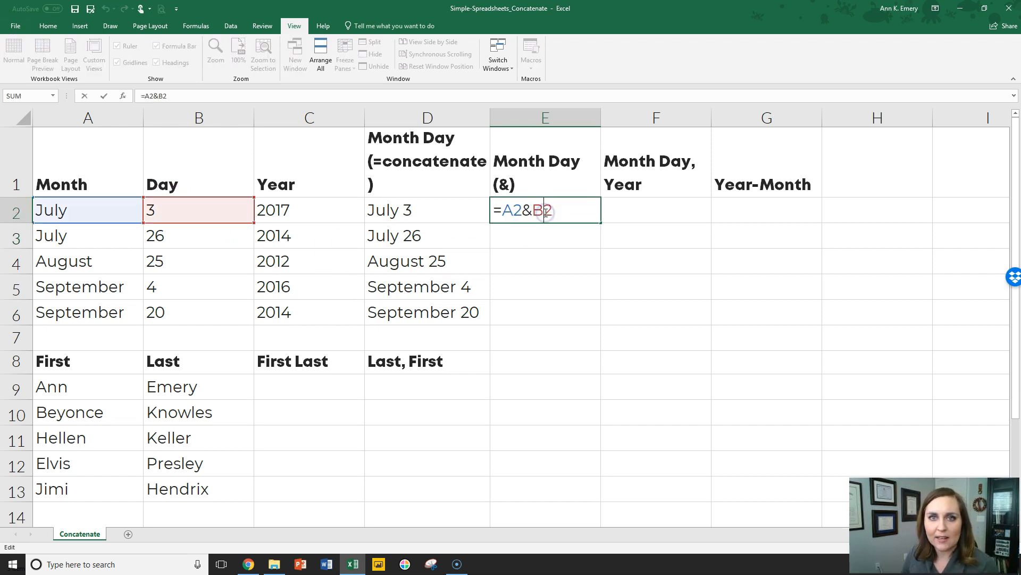
{"action": "left_click", "coordinate": [568, 209]}
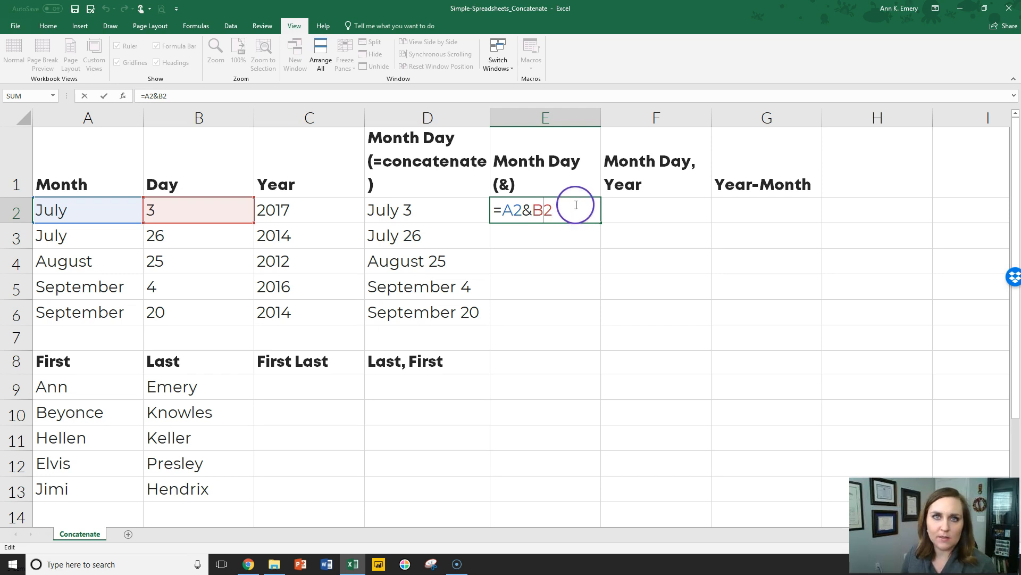
{"action": "left_click", "coordinate": [531, 210]}
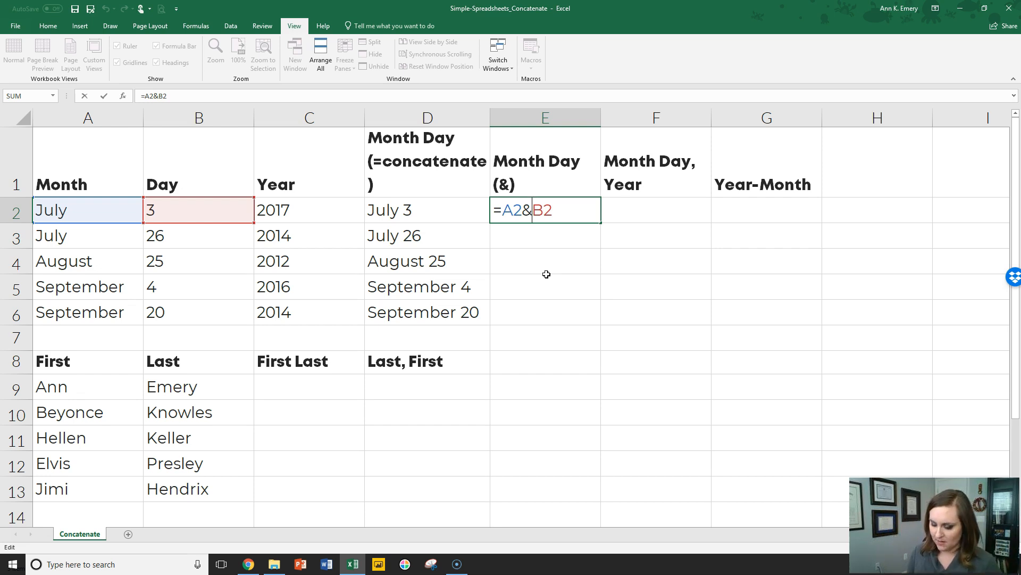
{"action": "type", "text": "\" \""}
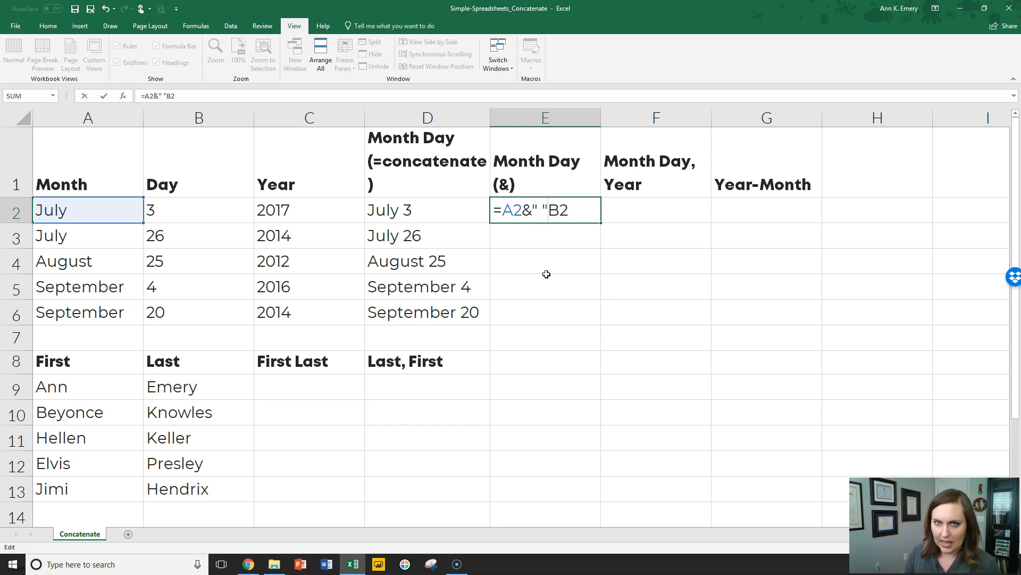
{"action": "type", "text": "&"}
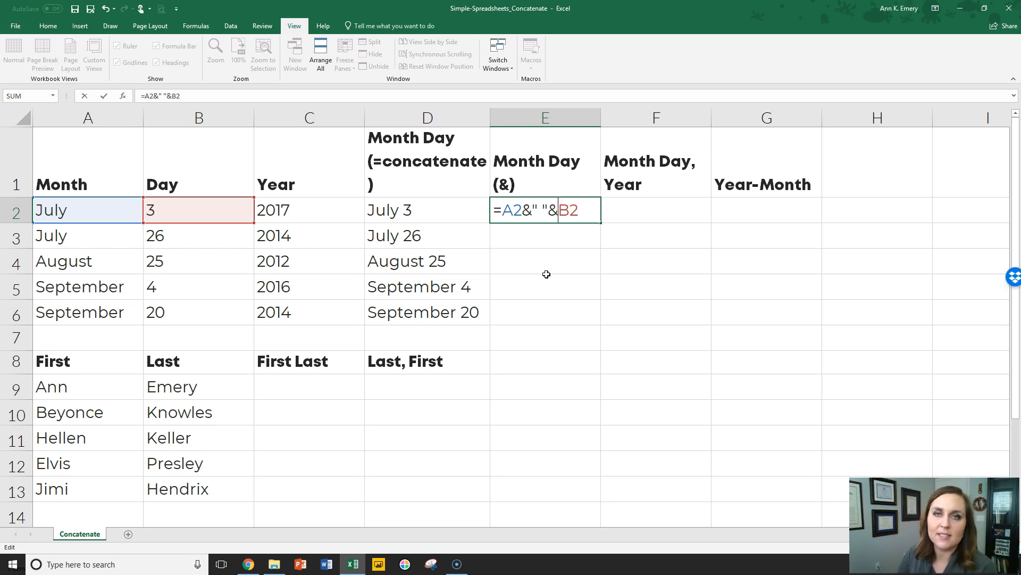
{"action": "key", "text": "Return"}
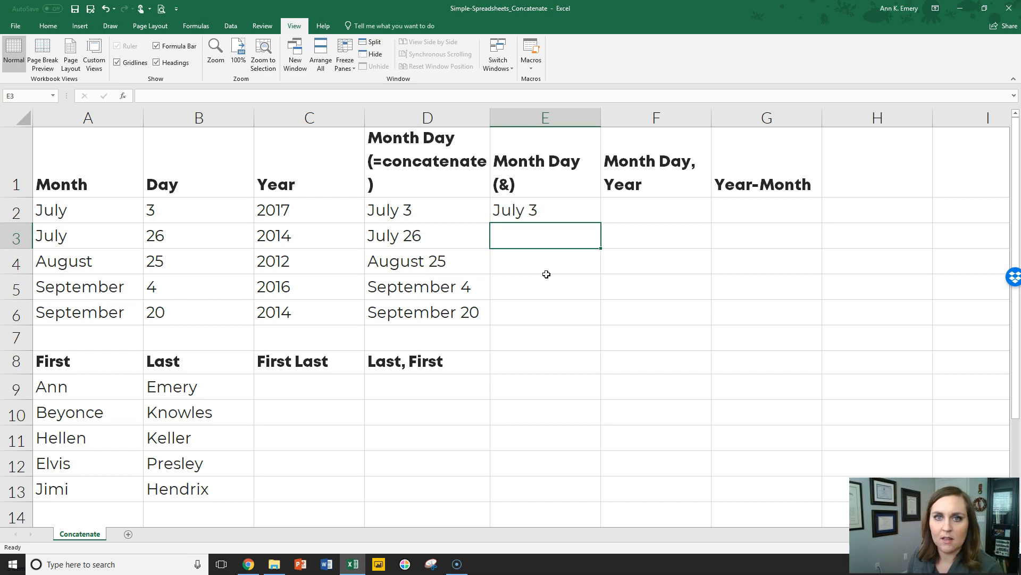
Copy the E2 formula down to E6 (July 3 through September 20) and widen column E to fit.
{"action": "left_click", "coordinate": [563, 211]}
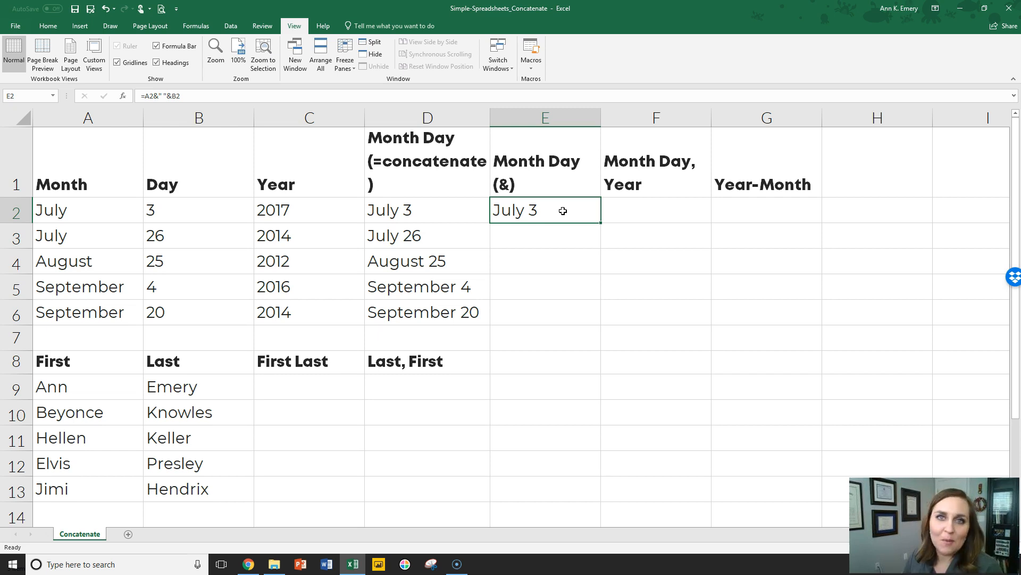
{"action": "left_click", "coordinate": [542, 219]}
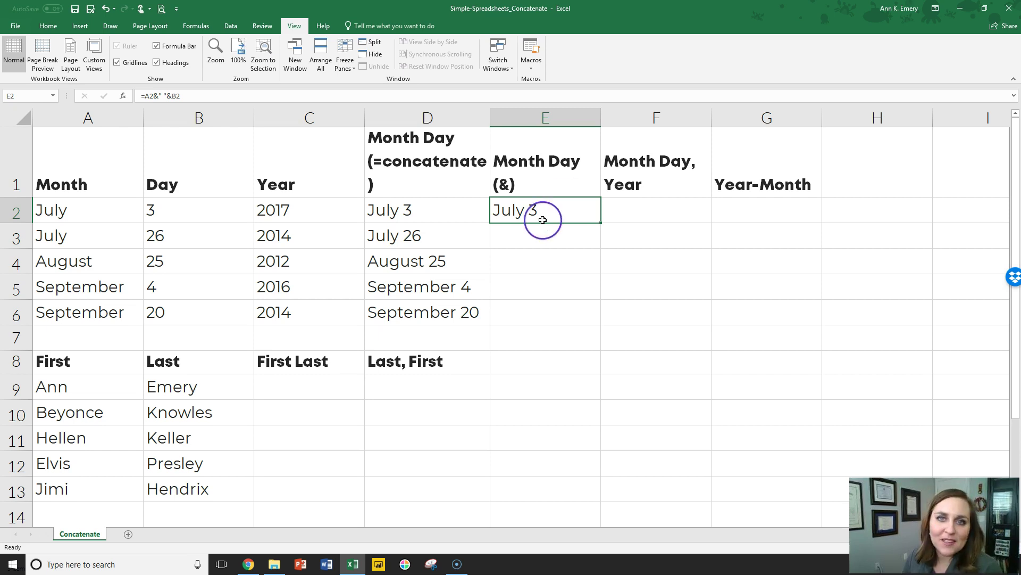
{"action": "double_click", "coordinate": [600, 222]}
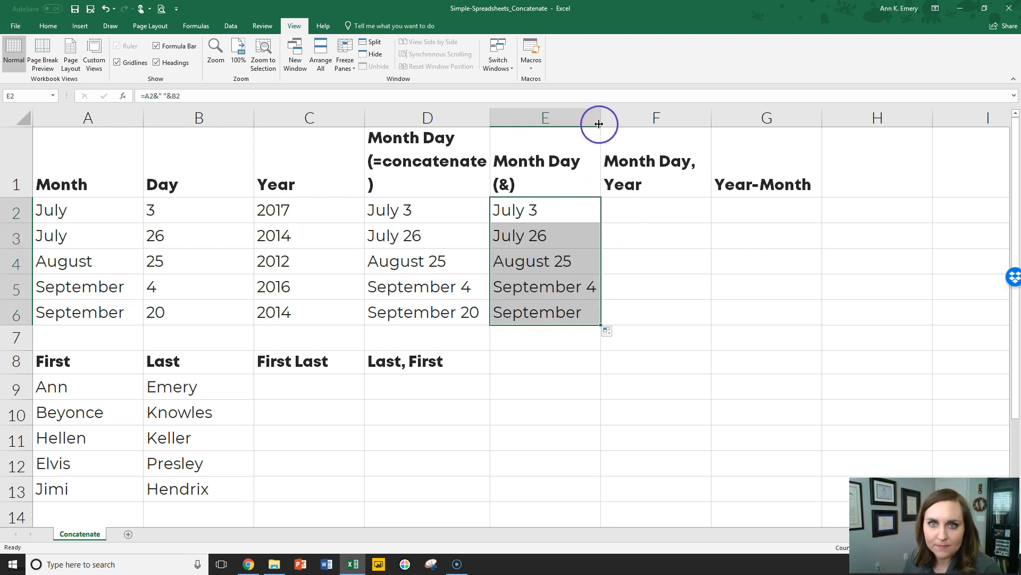
{"action": "left_click_drag", "start_coordinate": [601, 119], "coordinate": [623, 120]}
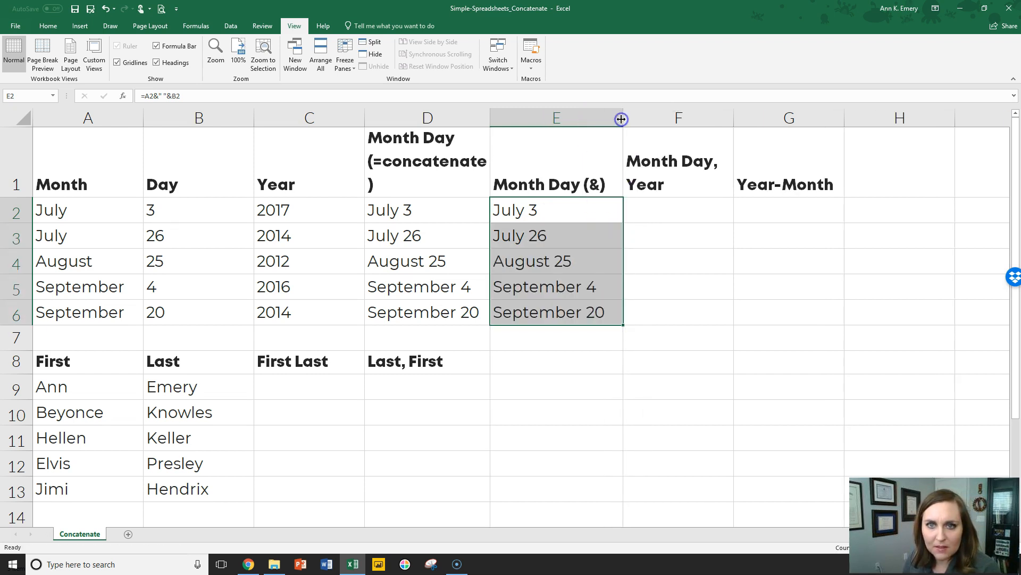
{"action": "left_click", "coordinate": [602, 150]}
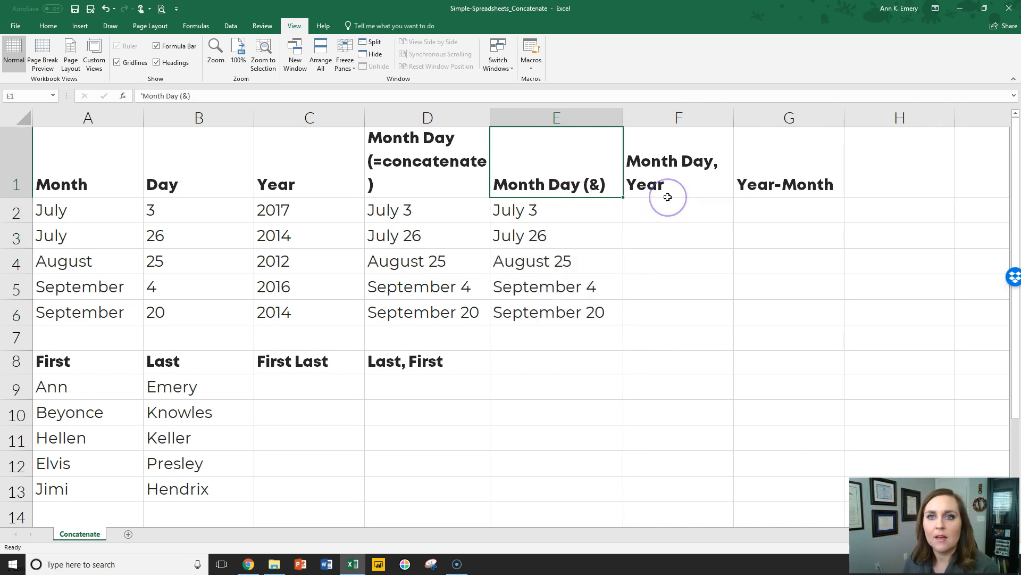
{"action": "scroll", "coordinate": [730, 203], "scroll_direction": "down", "scroll_amount": 3}
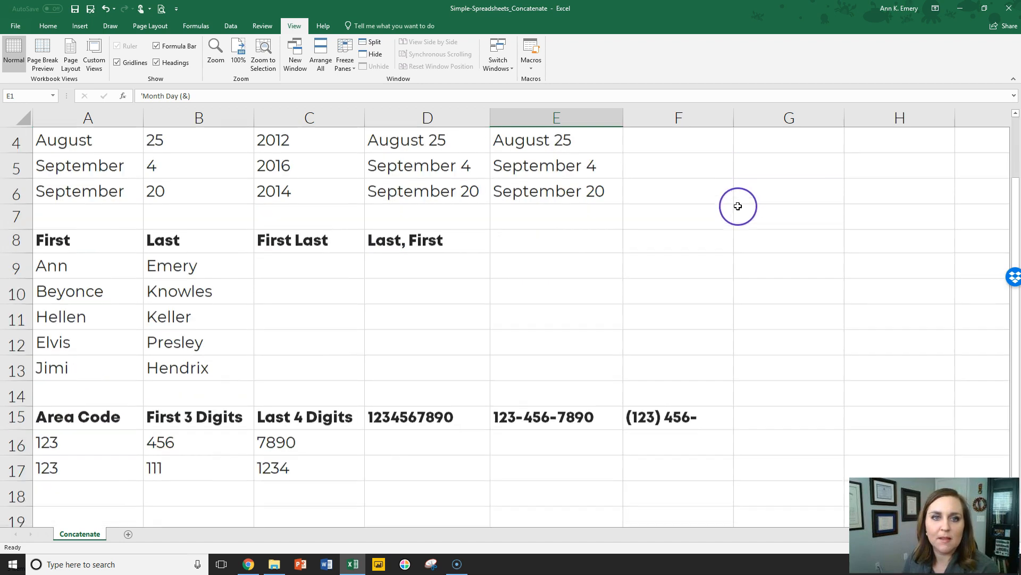